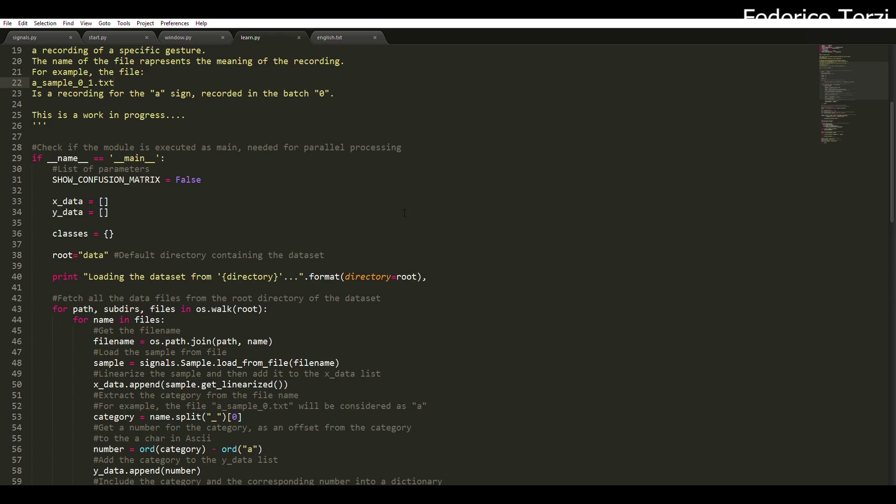
scroll(384, 200, "up", 6)
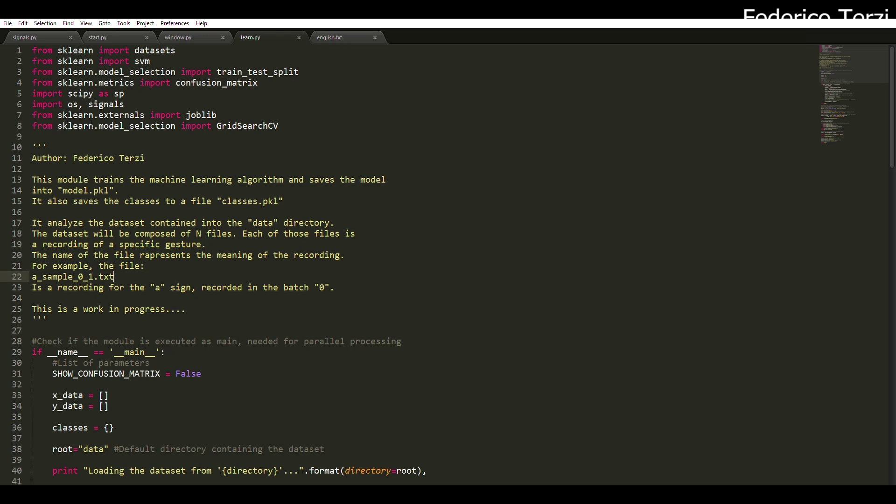
scroll(194, 203, "down", 6)
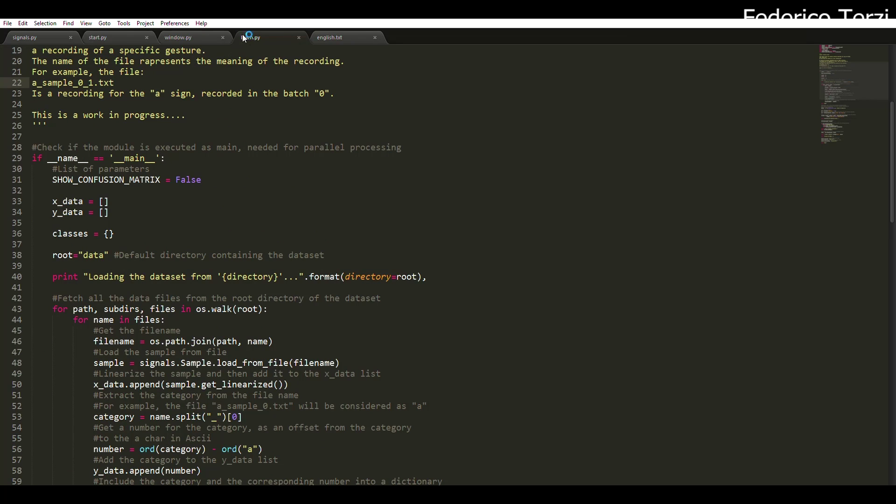
scroll(209, 169, "down", 6)
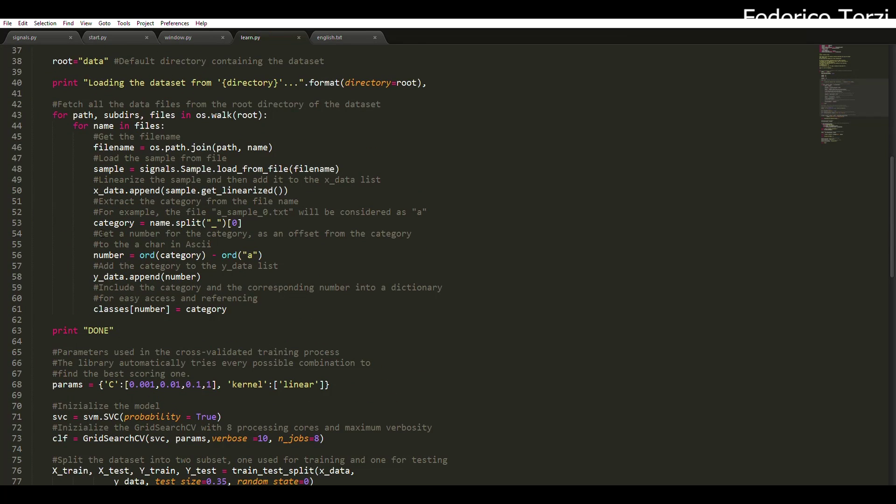
scroll(344, 268, "down", 6)
scroll(345, 268, "down", 6)
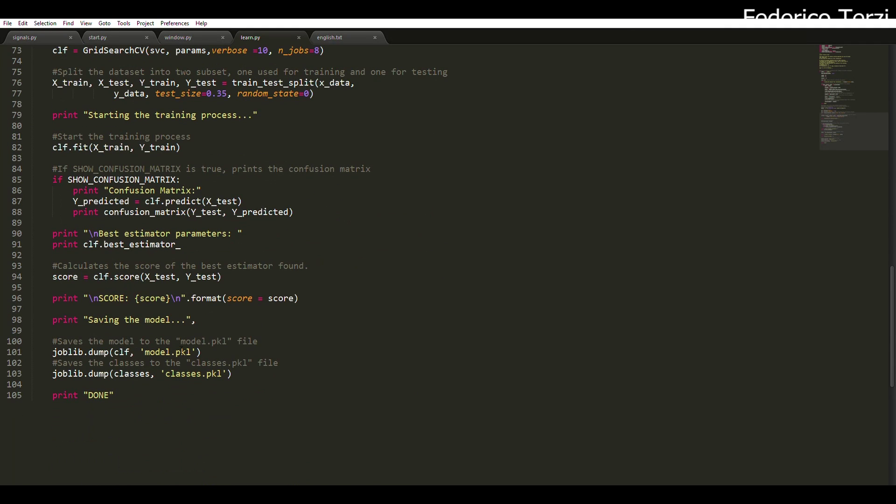
Leave the end of learn.py and bring up start.py with its mode and serial-port parameters
left_click(98, 37)
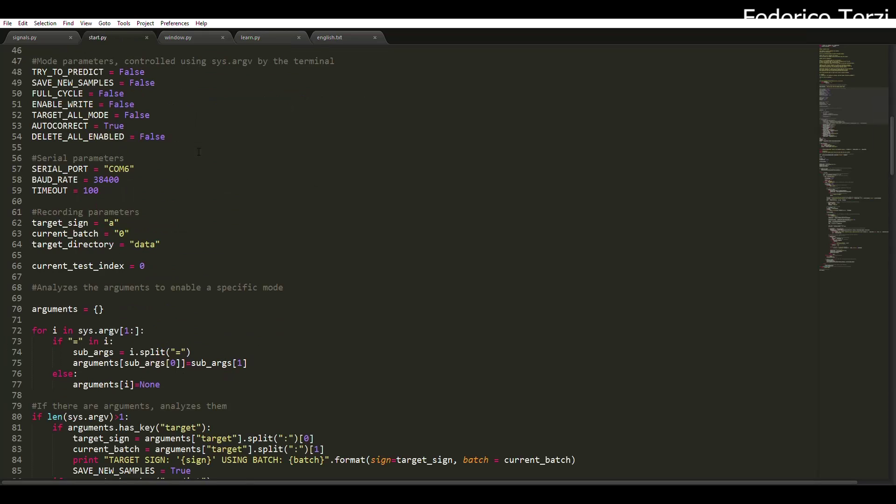
scroll(199, 153, "up", 11)
scroll(199, 152, "up", 3)
scroll(200, 152, "up", 1)
scroll(233, 208, "down", 8)
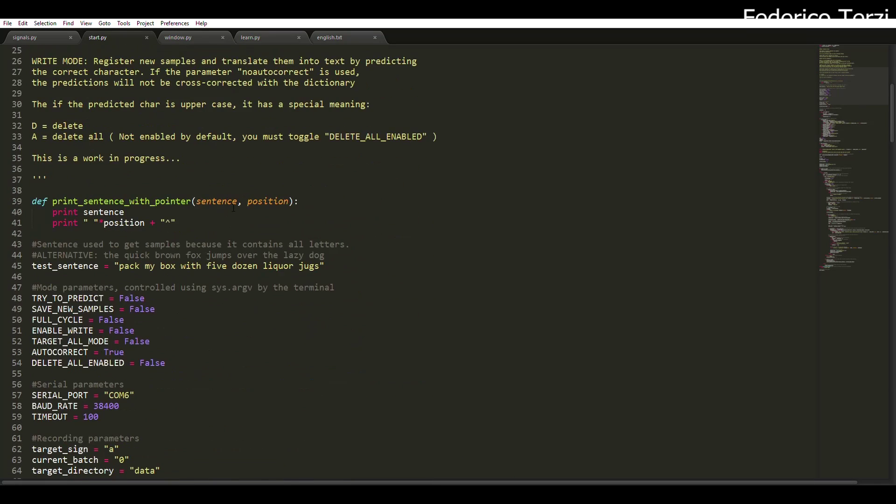
scroll(234, 208, "down", 7)
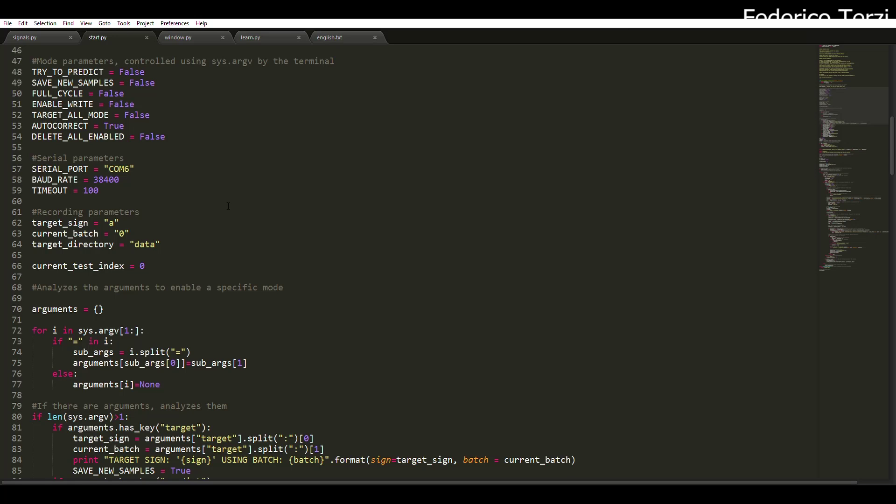
scroll(228, 206, "down", 8)
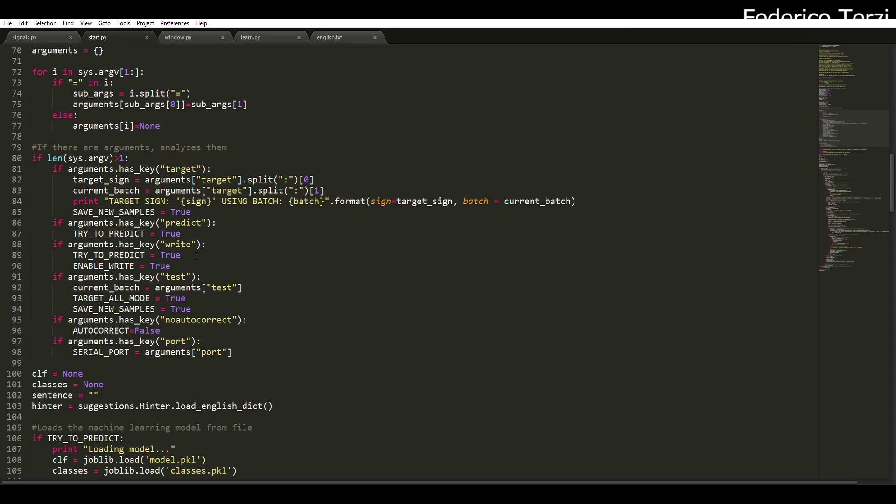
scroll(311, 285, "down", 6)
scroll(310, 281, "down", 4)
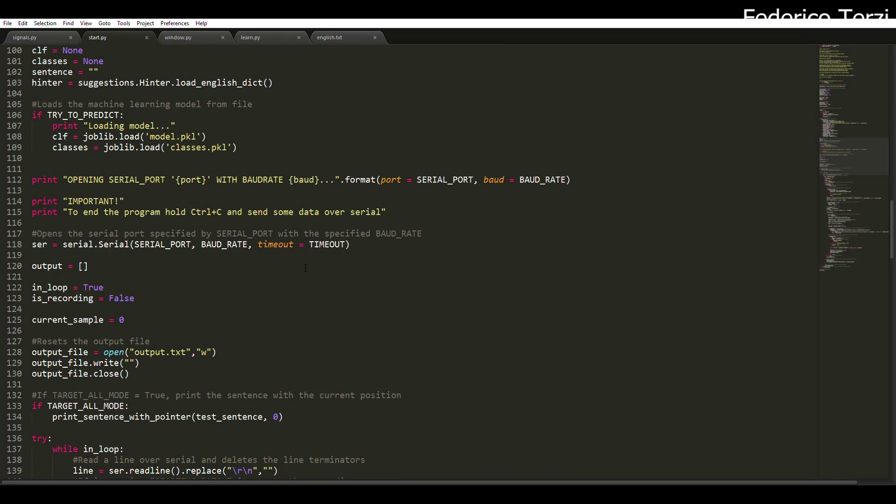
scroll(331, 242, "down", 8)
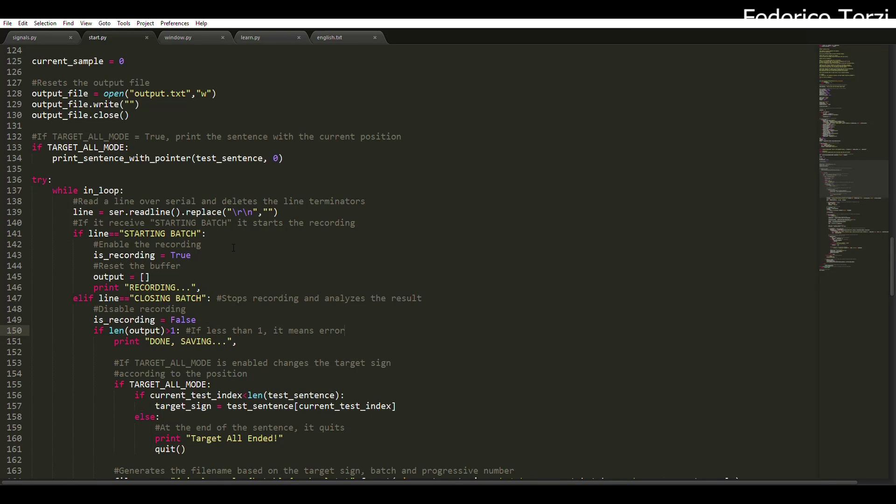
scroll(233, 248, "down", 7)
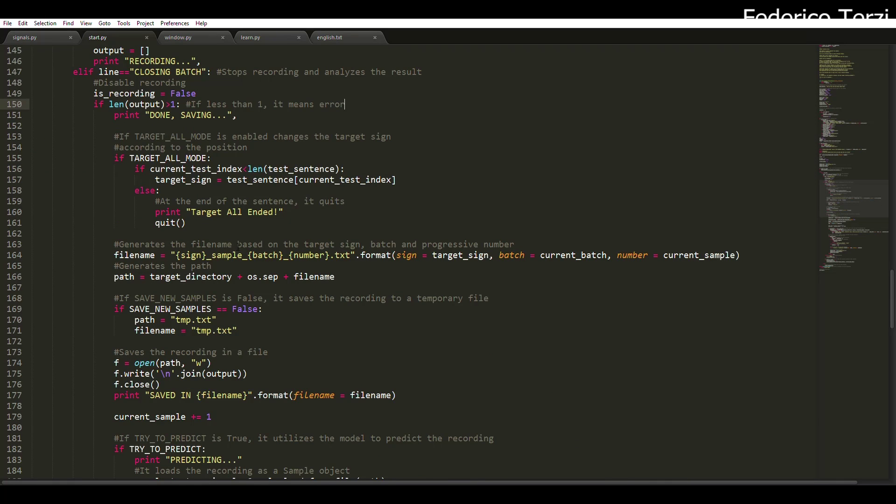
scroll(238, 245, "down", 7)
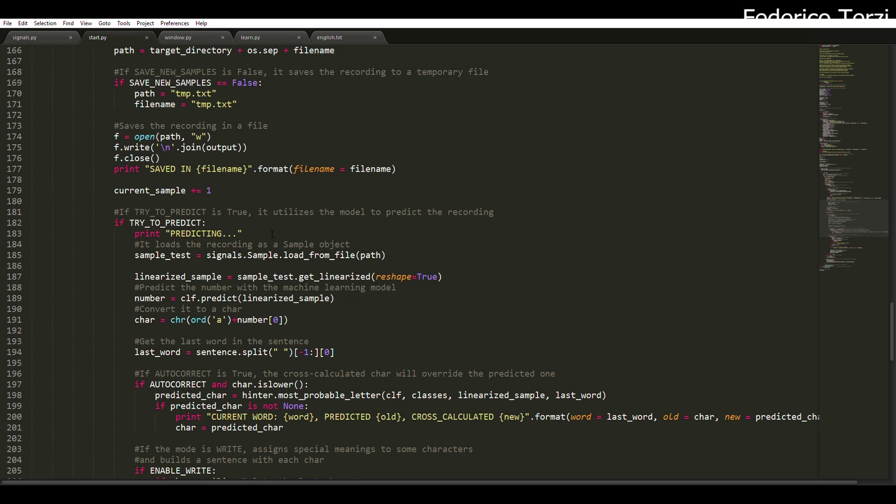
scroll(272, 234, "down", 7)
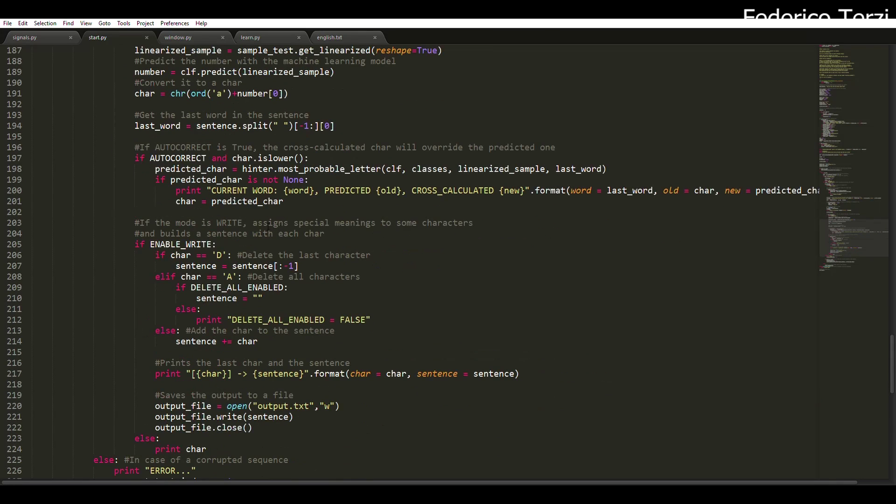
scroll(267, 227, "down", 7)
scroll(268, 227, "up", 10)
scroll(265, 234, "up", 7)
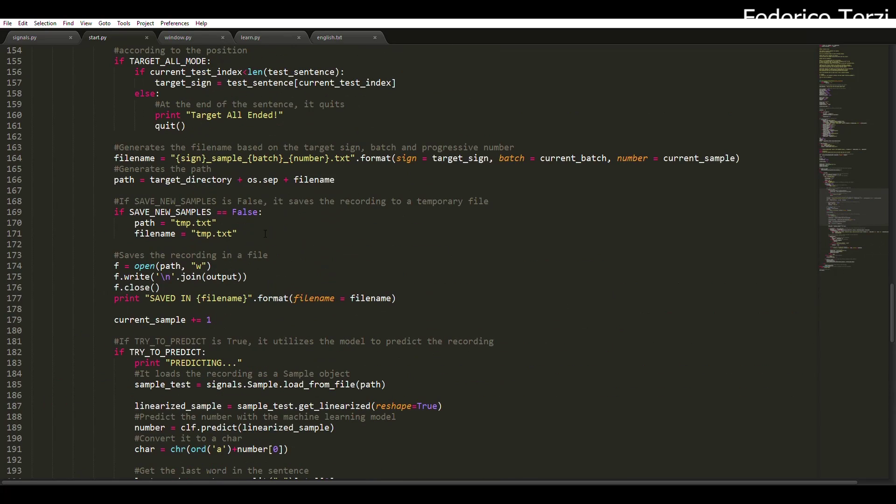